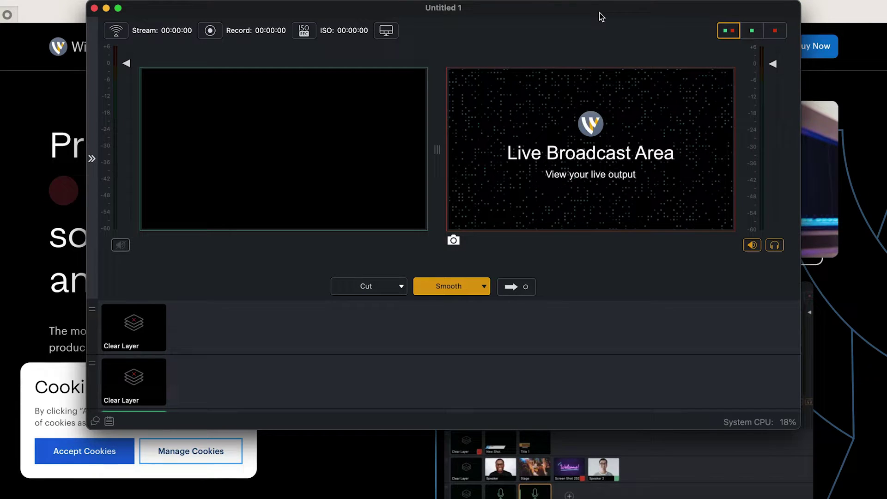
- Switch the new Wirecast production window to full screen
key("ctrl+super+f")
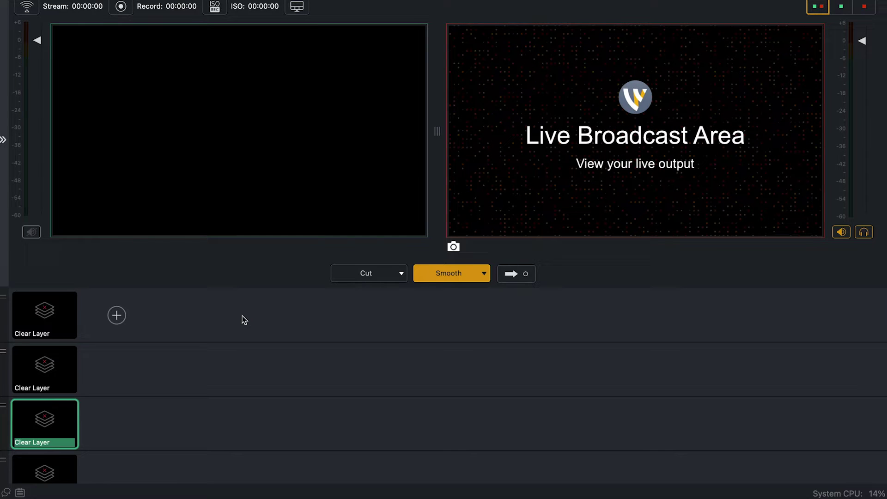
- Add the FaceTime HD Camera Video capture device as a shot on layer 3
left_click(116, 425)
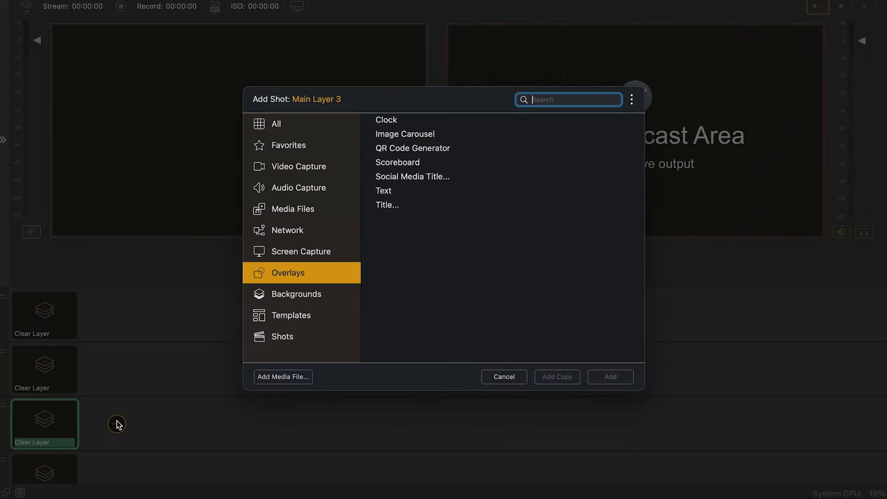
left_click(292, 171)
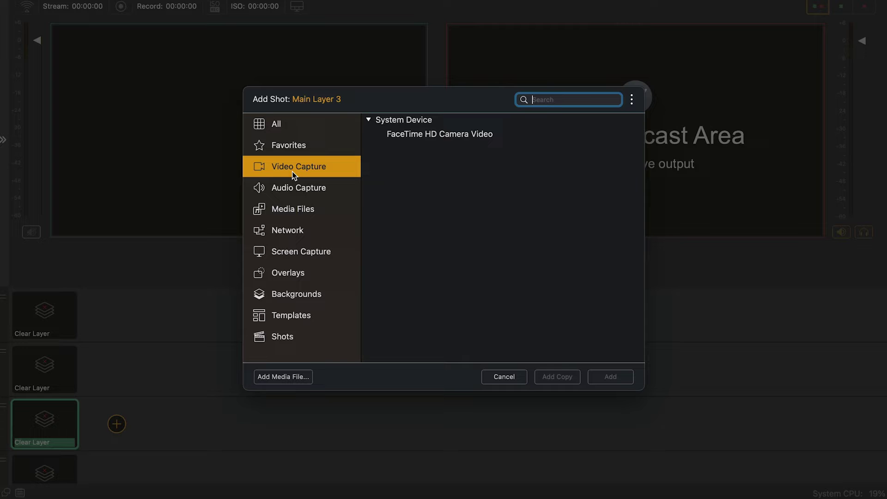
left_click(425, 134)
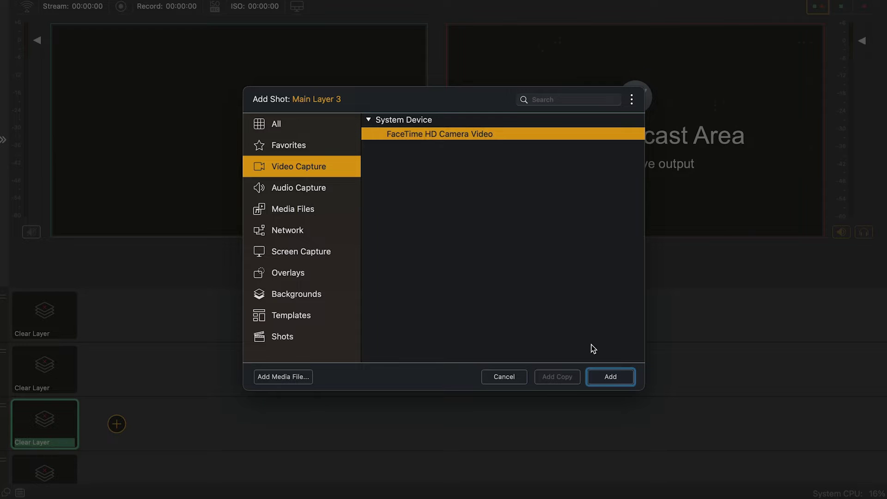
left_click(599, 378)
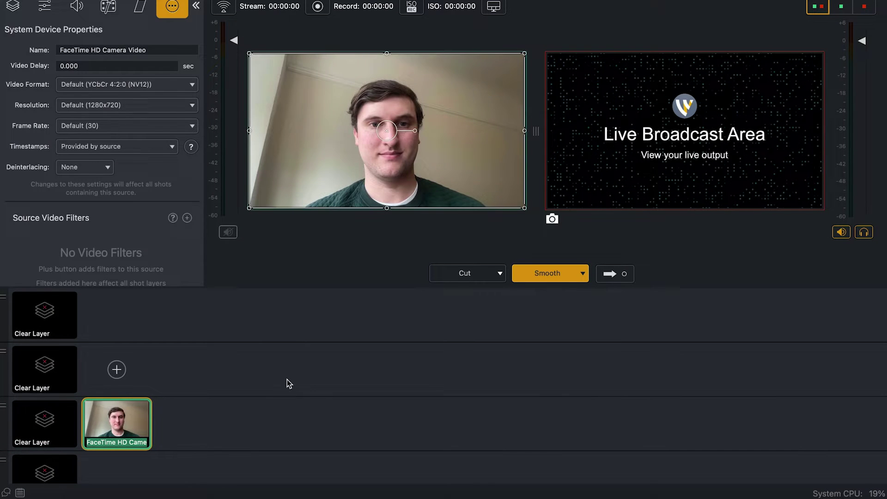
scroll(261, 389, "down", 2)
- Add the MacBook Pro Microphone Audio capture device as a shot on the bottom layer
left_click(117, 456)
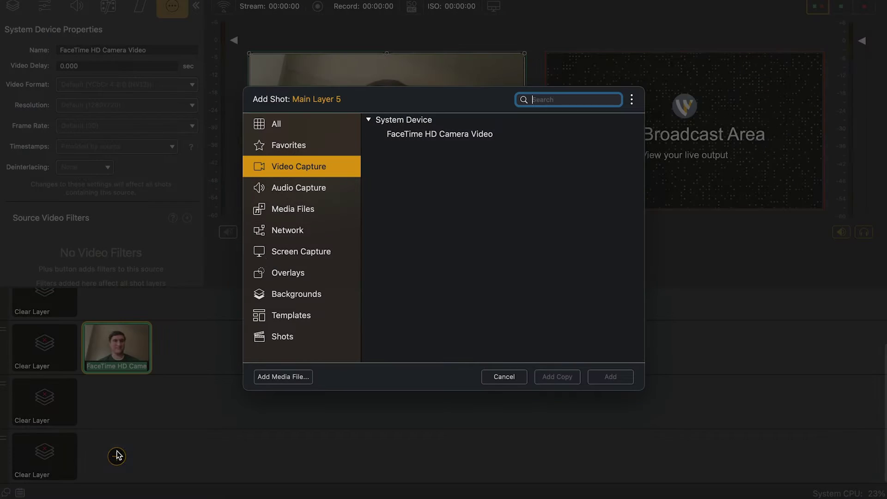
left_click(307, 192)
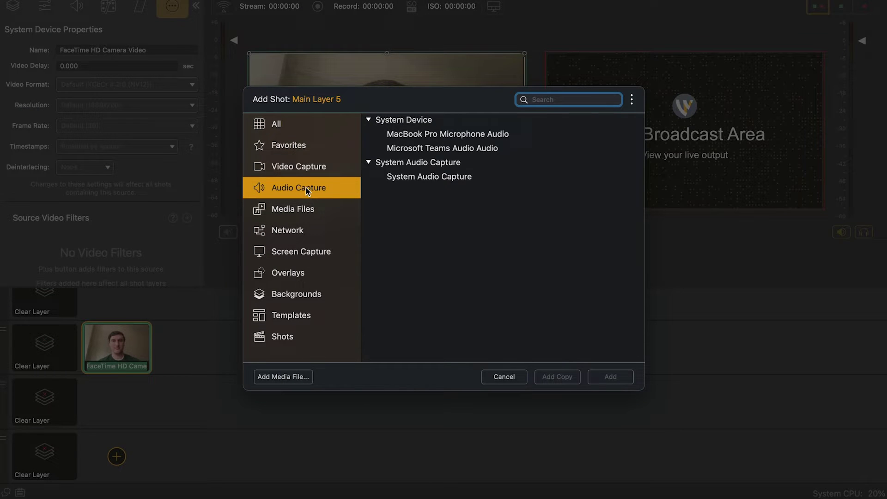
left_click(425, 136)
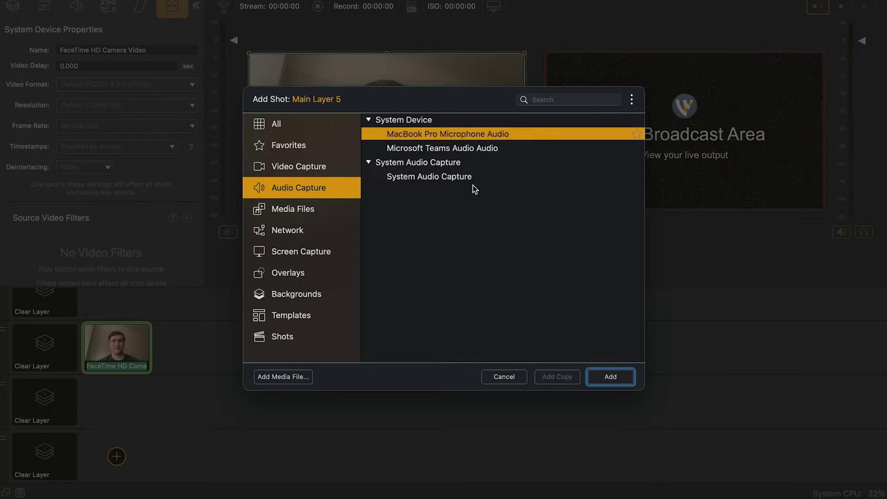
left_click(607, 376)
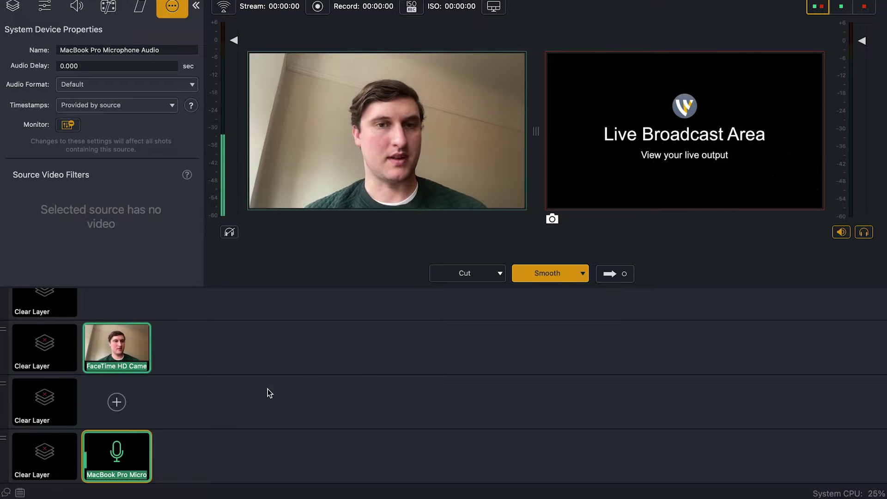
- Download the Koh Wai Island beach clip from the Stock Media Library onto layer 3
left_click(268, 389)
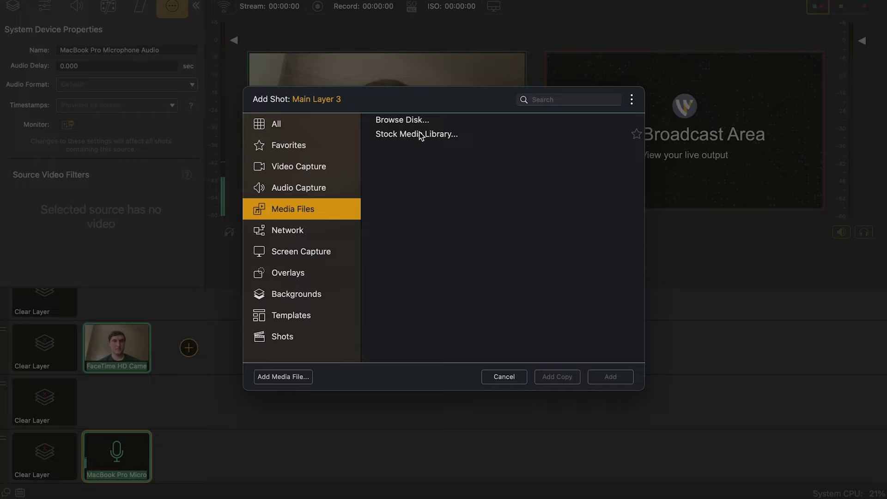
left_click(420, 136)
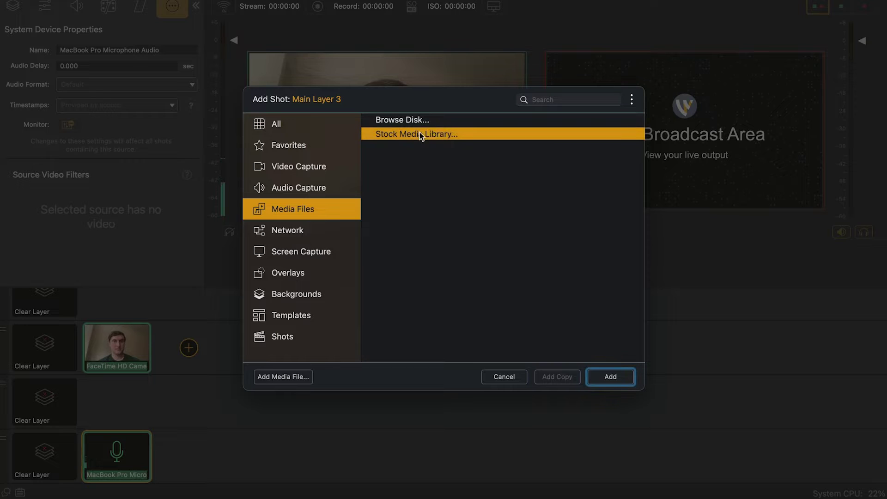
left_click(612, 378)
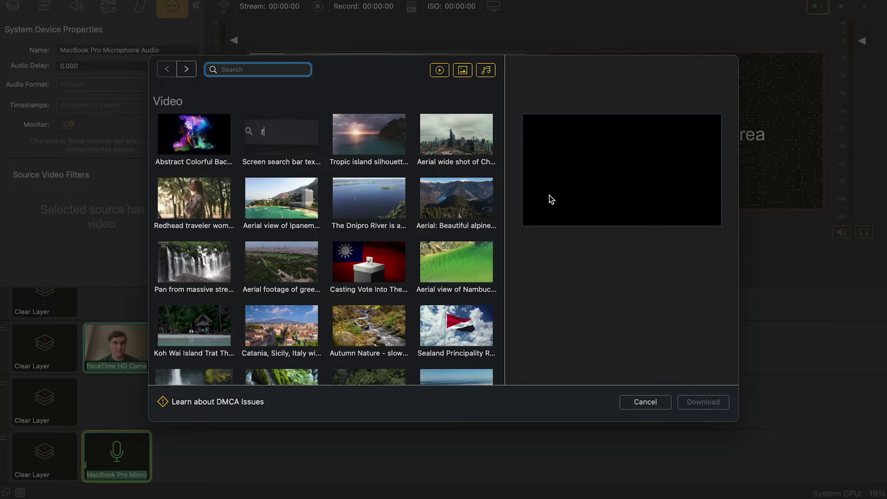
scroll(373, 232, "down", 3)
left_click(369, 298)
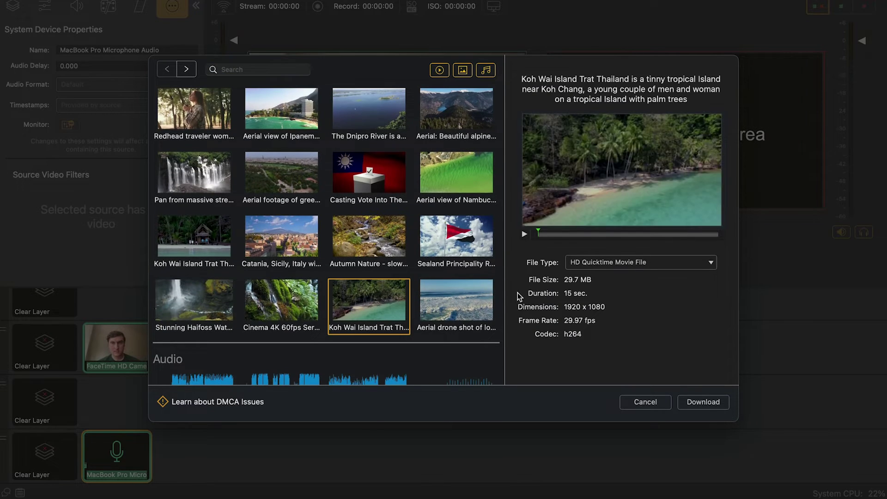
left_click(712, 405)
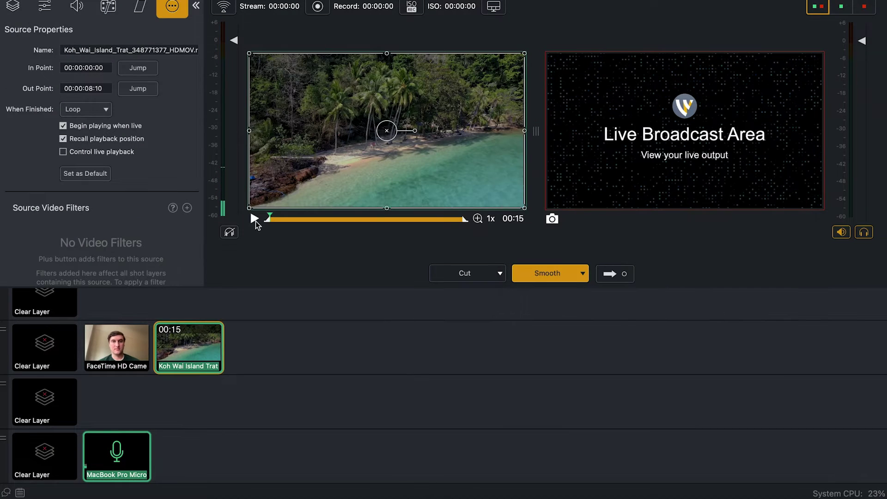
- Load Broadcast Audio.m4a from disk as a shot on layer 4
left_click(116, 403)
left_click(396, 119)
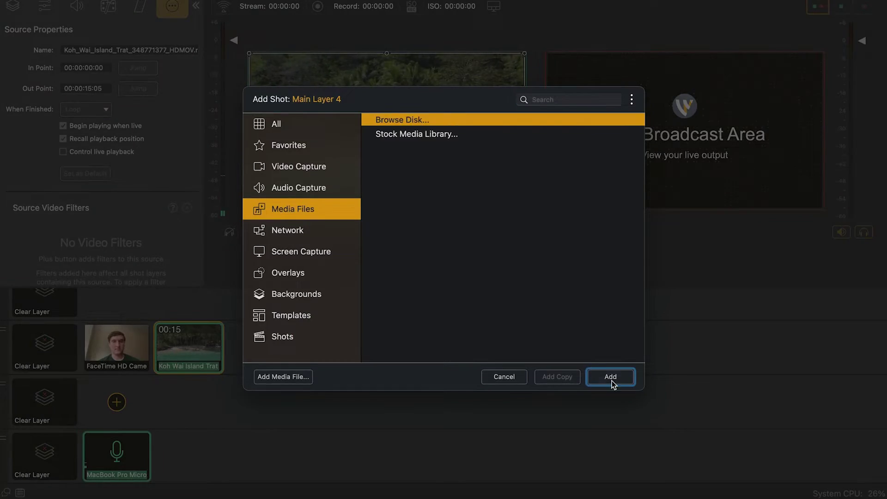
left_click(613, 378)
left_click(392, 169)
left_click(647, 352)
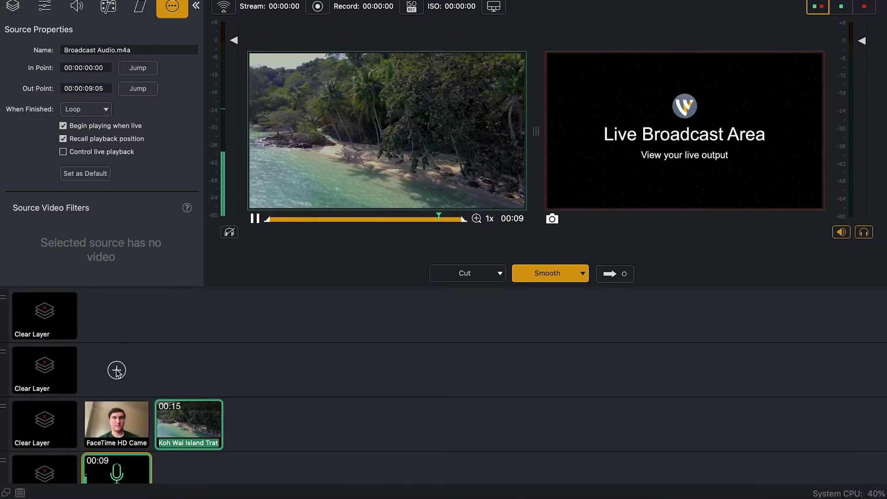
left_click(116, 370)
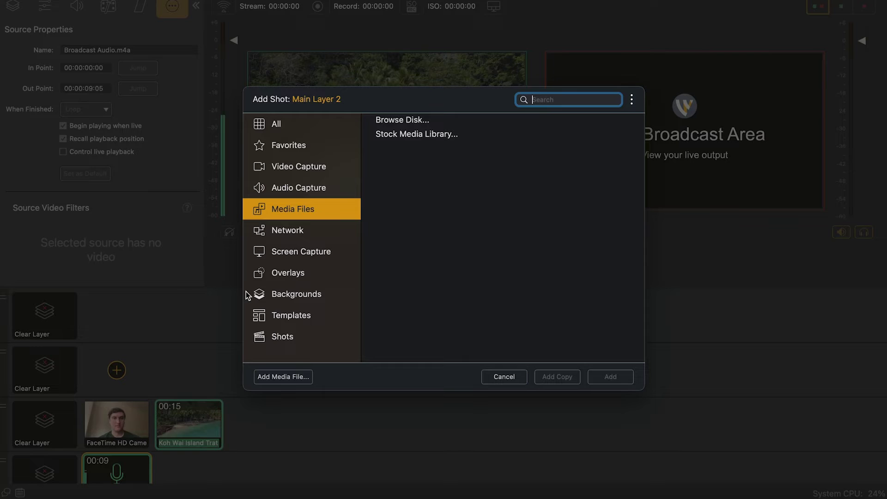
- Pick the Aristides template from the Overlays title gallery for layer 2
left_click(293, 271)
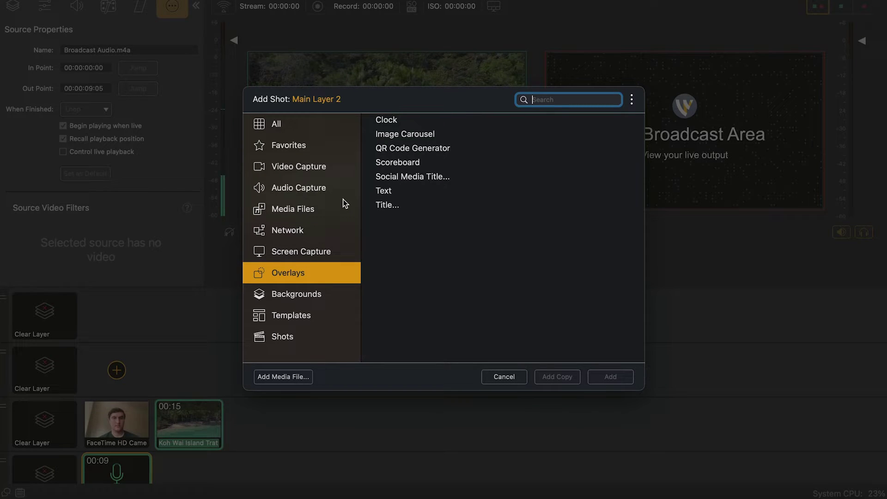
left_click(389, 206)
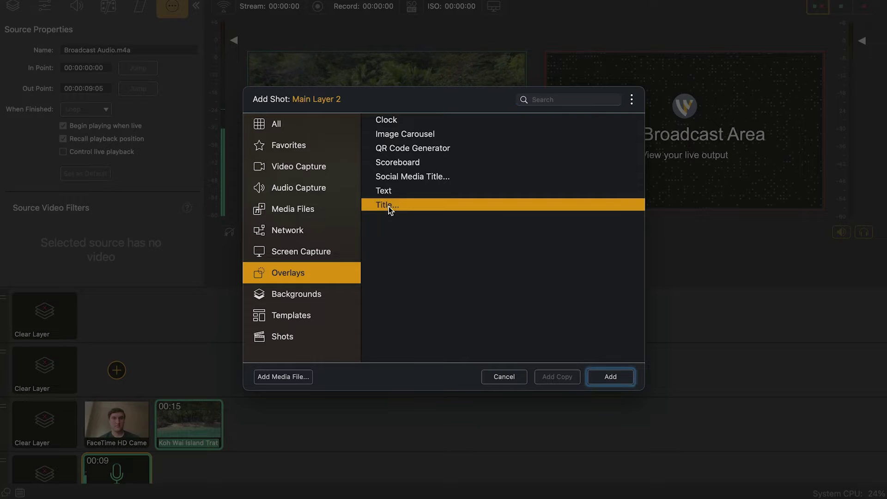
left_click(623, 381)
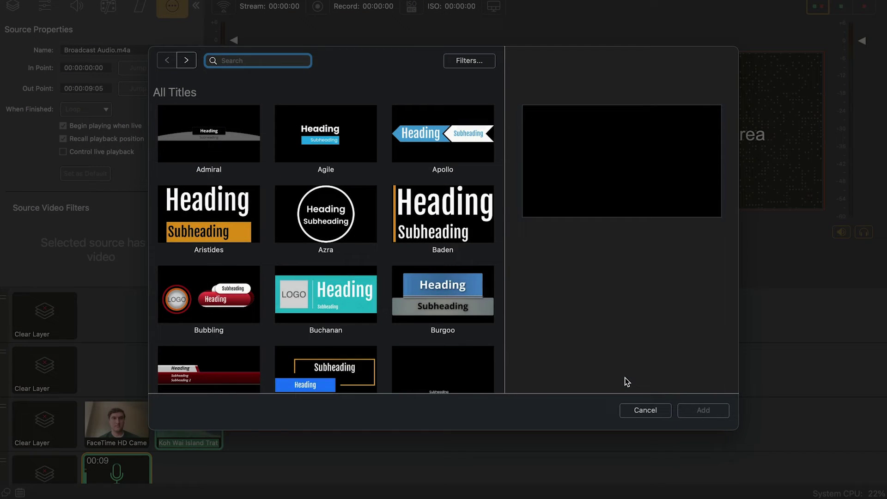
left_click(236, 201)
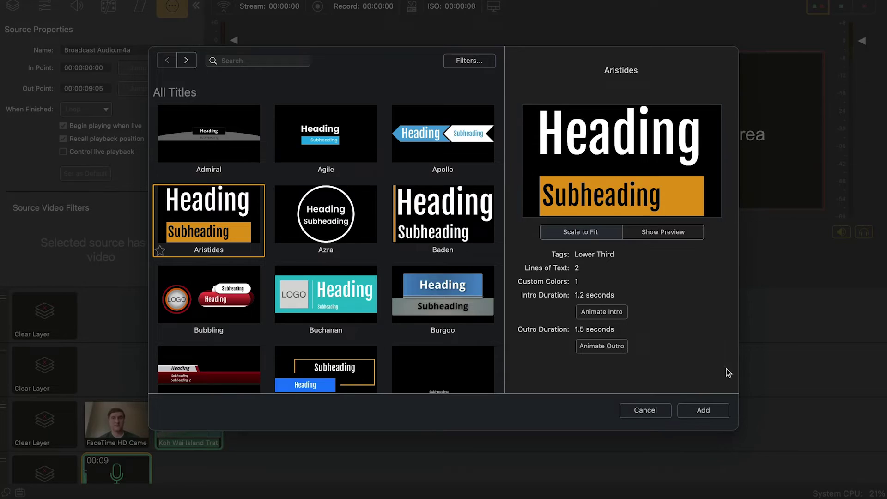
- Add the Aristides title, recolour its heading, and select the subheading for replacement with 'Wirecast'
left_click(704, 411)
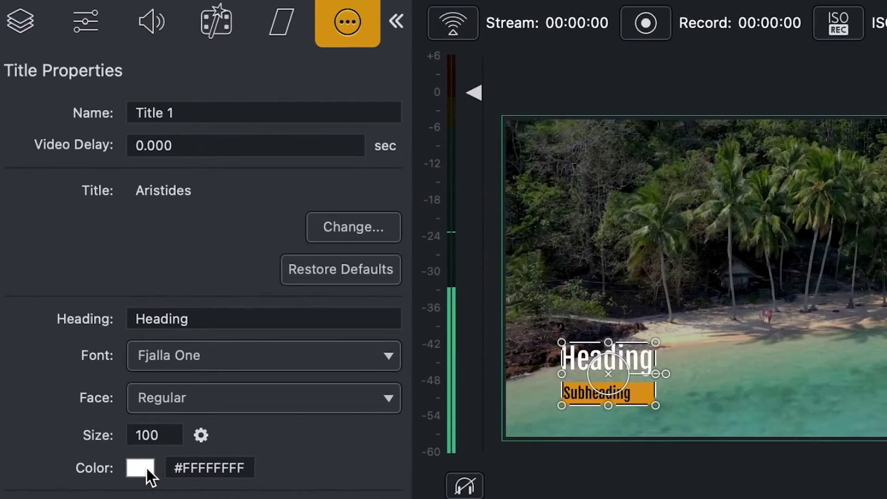
left_click(66, 191)
left_click_drag(885, 292, 812, 317)
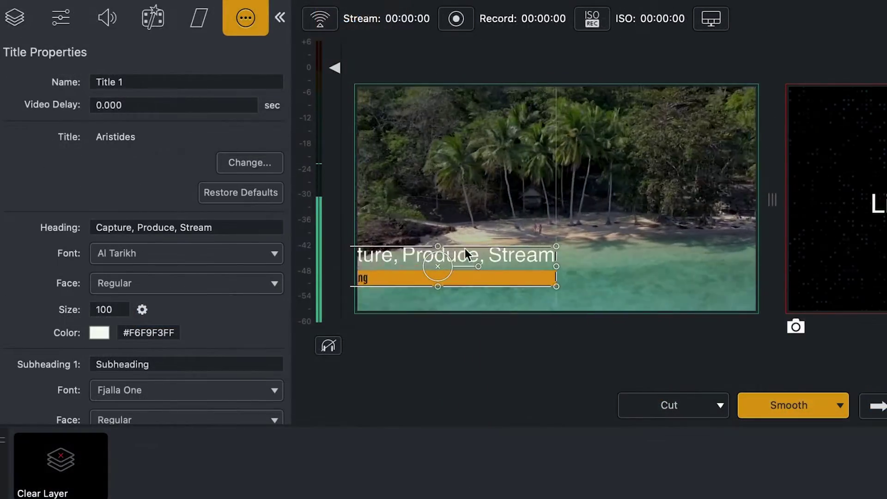
double_click(148, 367)
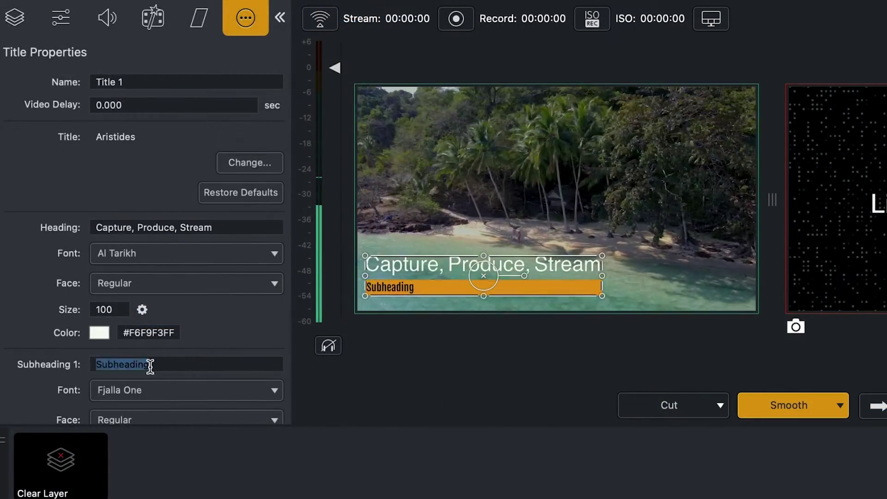
type("Wirecast")
left_click(65, 14)
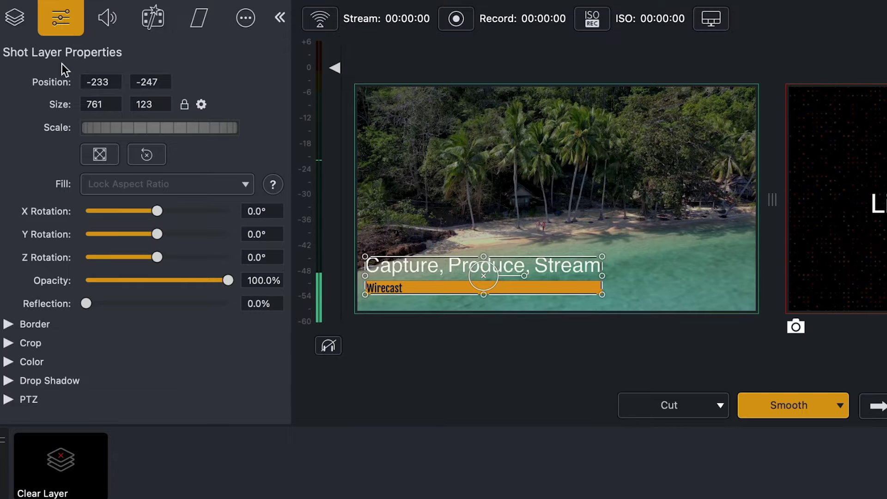
- Give the title a drop shadow at 62.4% opacity and enlarge the title
left_click(49, 381)
scroll(92, 342, "down", 4)
left_click(35, 264)
left_click_drag(124, 310, 148, 287)
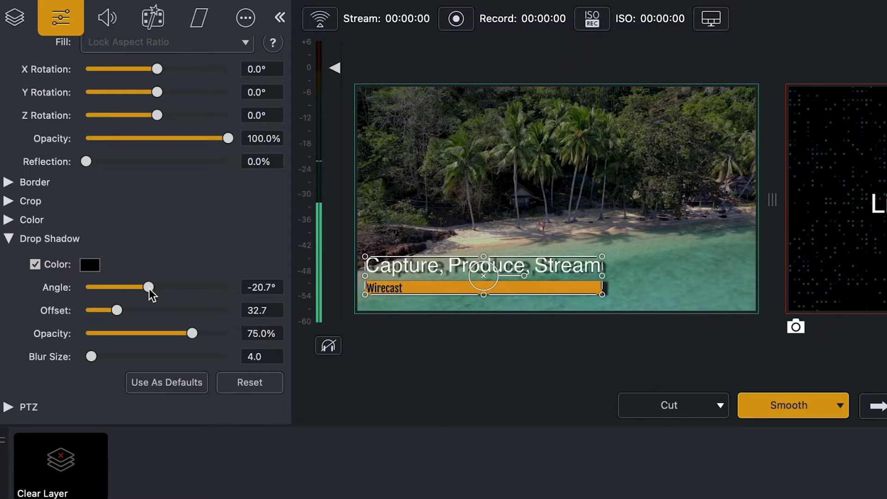
left_click_drag(192, 333, 174, 333)
left_click_drag(604, 255, 618, 244)
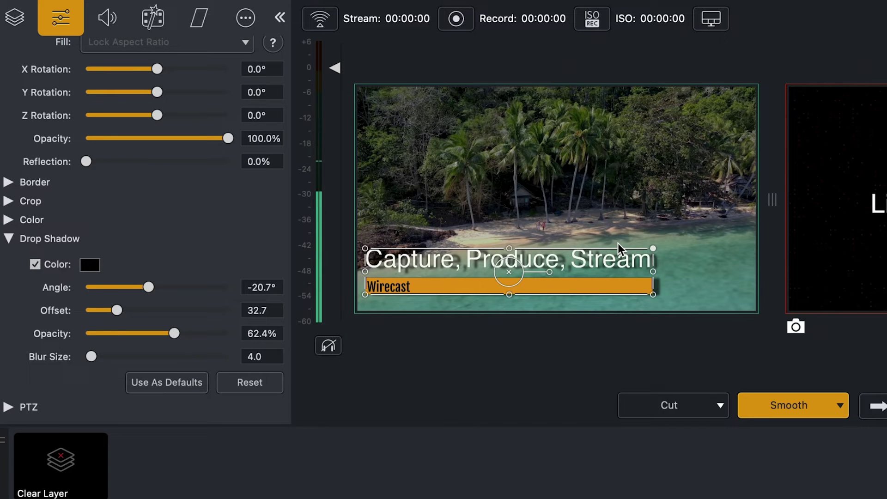
scroll(132, 197, "up", 2)
scroll(132, 196, "up", 3)
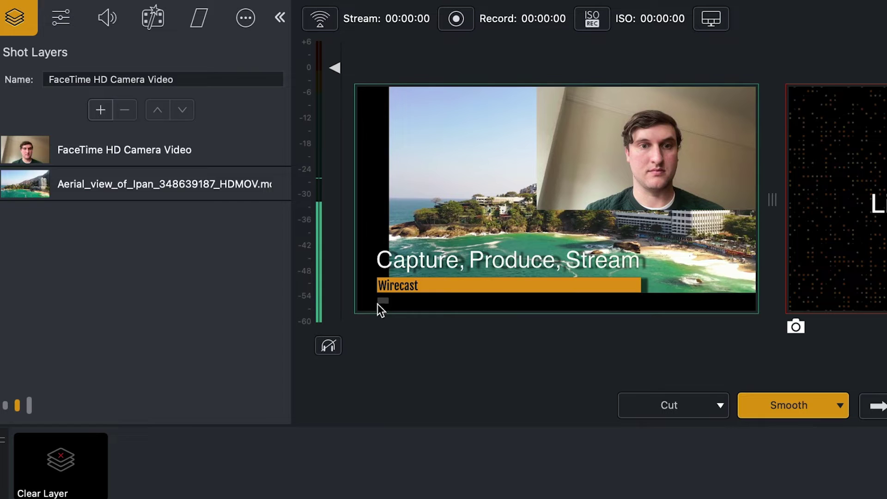
- Move the webcam layer to the top-left corner of the beach shot
left_click(409, 193)
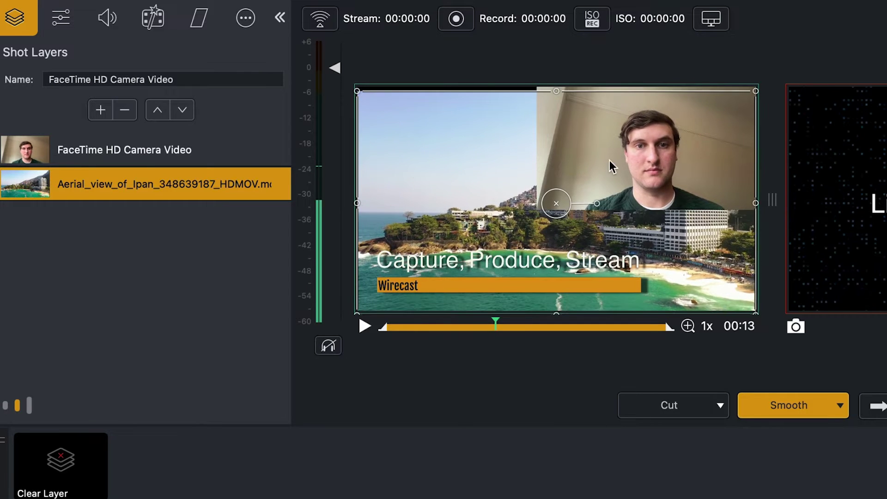
left_click(569, 103)
left_click_drag(569, 103, 375, 103)
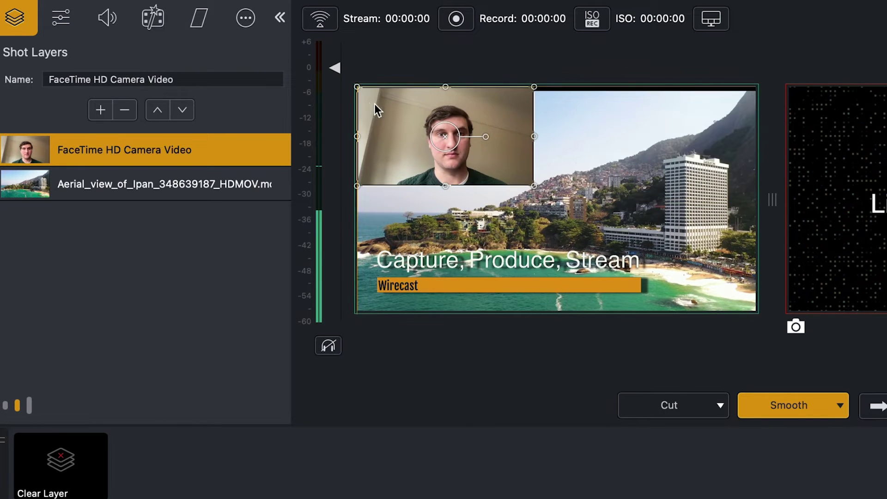
- Add a Virtual PTZ filter to the webcam layer and raise its Zoom from 0.70 to 0.91
left_click(152, 19)
left_click(274, 53)
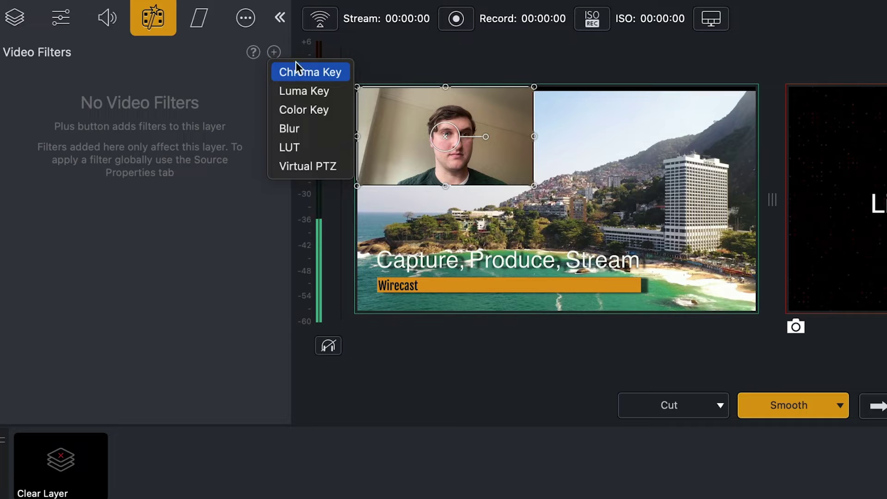
left_click(335, 174)
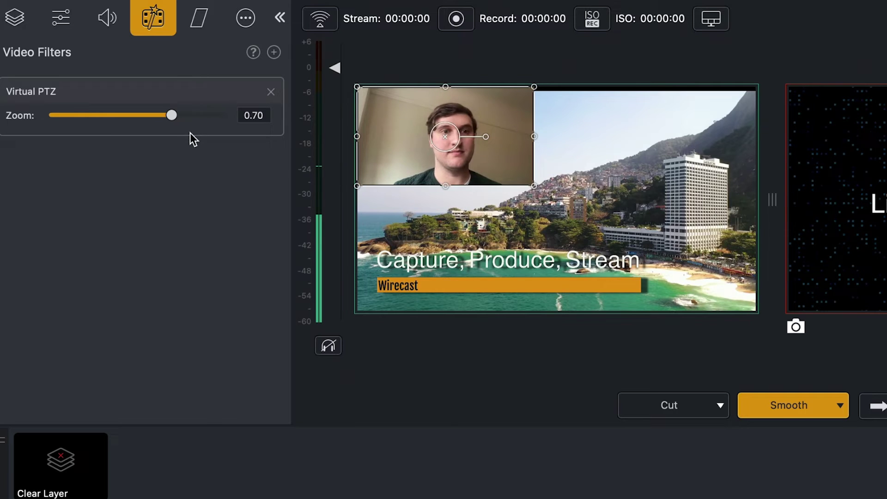
left_click_drag(169, 117, 207, 117)
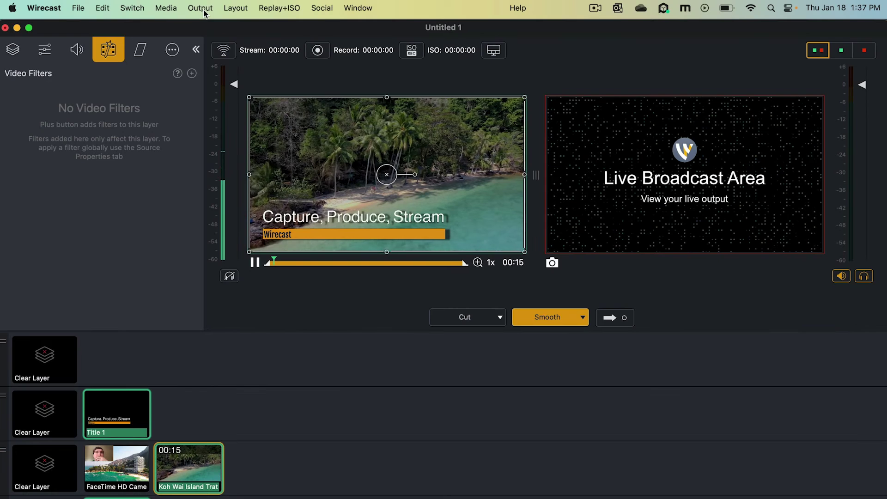
- Add a YouTube streaming destination in Output Settings
left_click(200, 8)
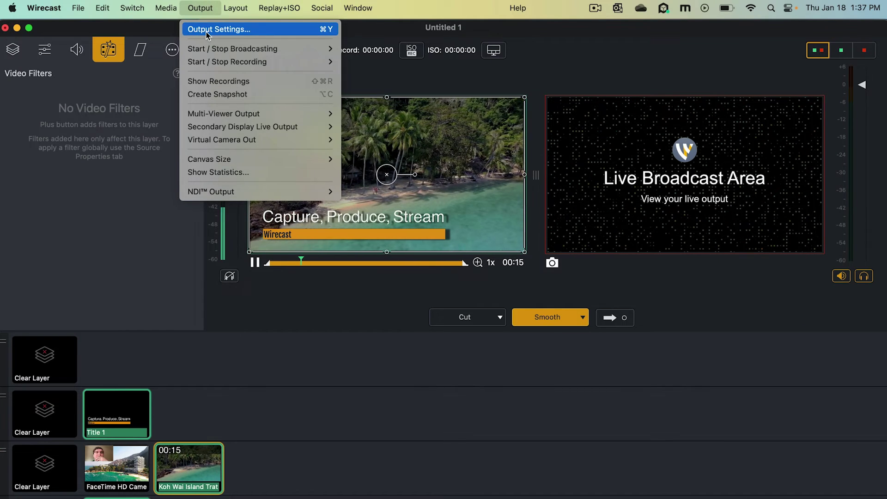
left_click(206, 31)
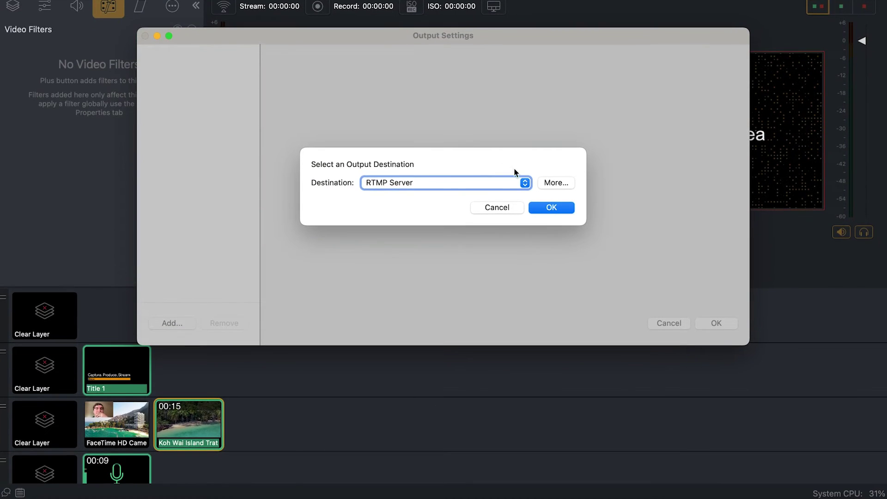
left_click(526, 183)
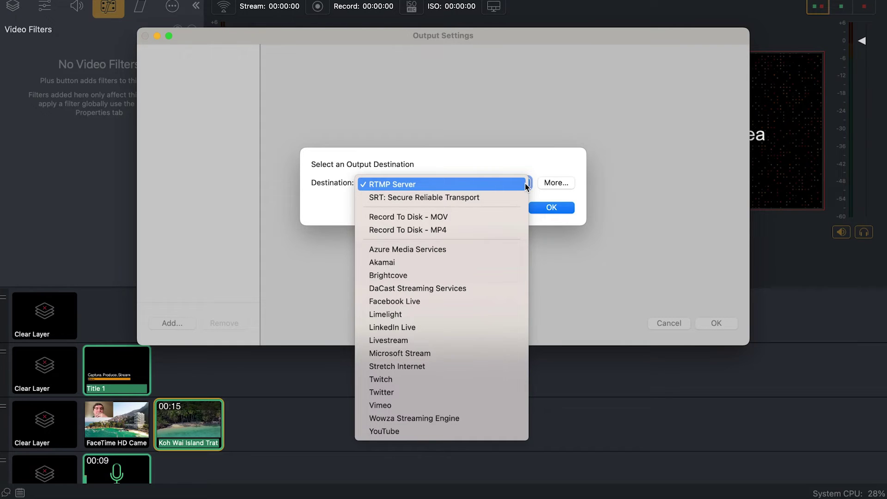
left_click(484, 431)
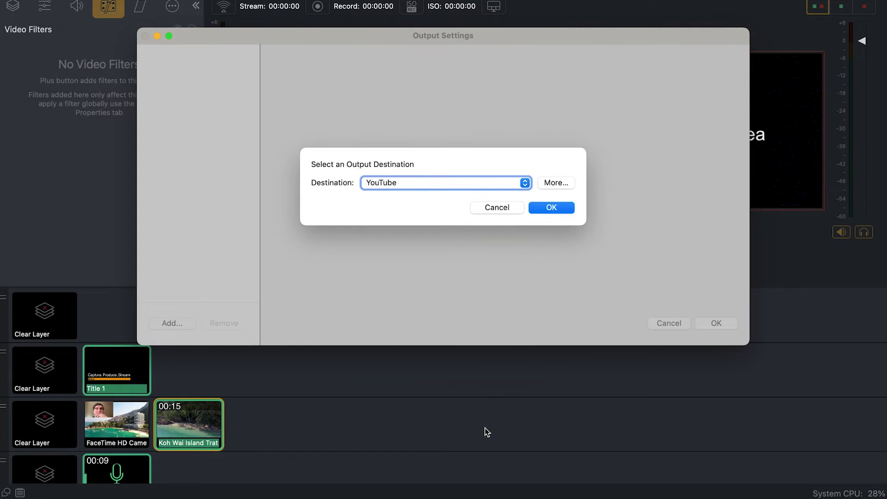
left_click(549, 211)
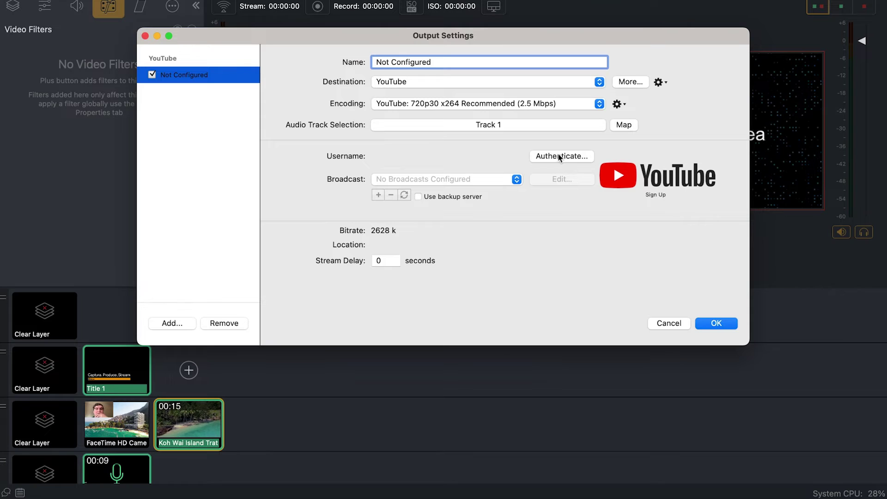
- Add a Record To Disk MP4 output named 'Wirecast Recording' and save the outputs
left_click(559, 157)
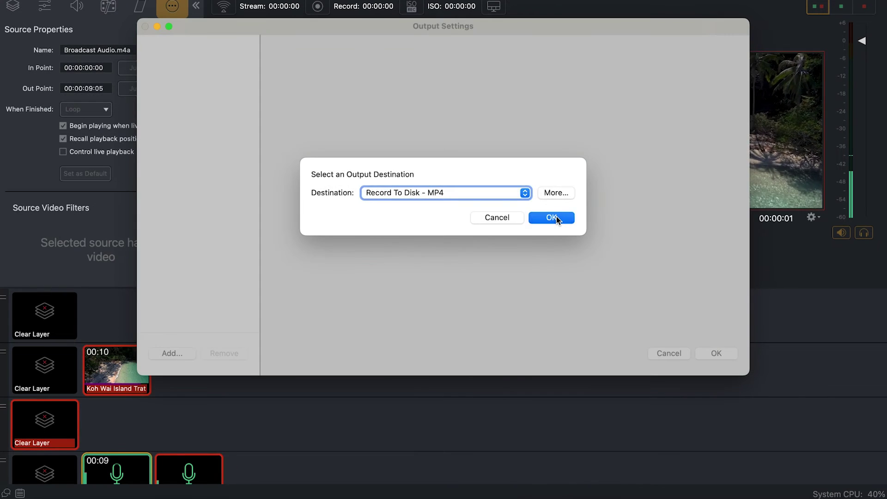
left_click(557, 217)
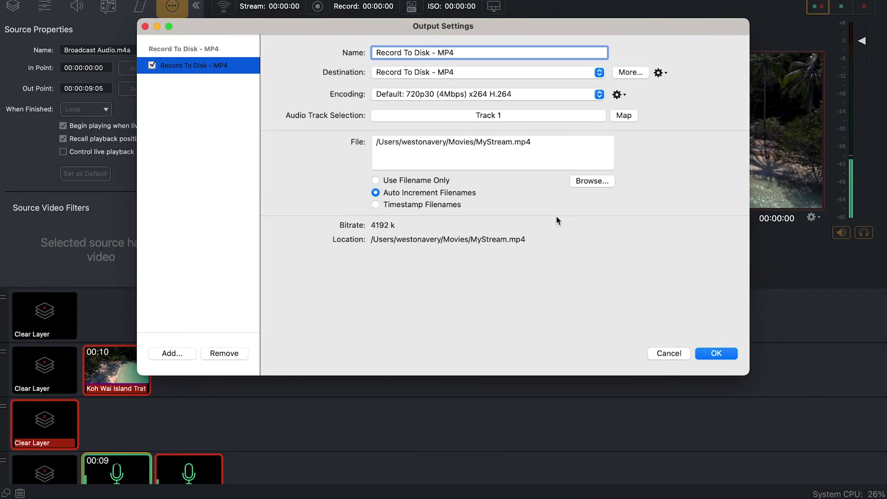
left_click_drag(459, 54, 380, 55)
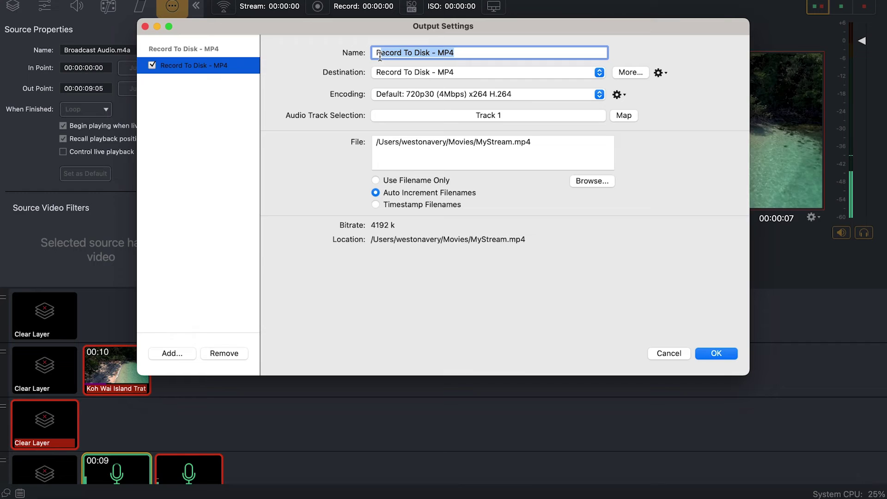
type("Wirecast Recordi")
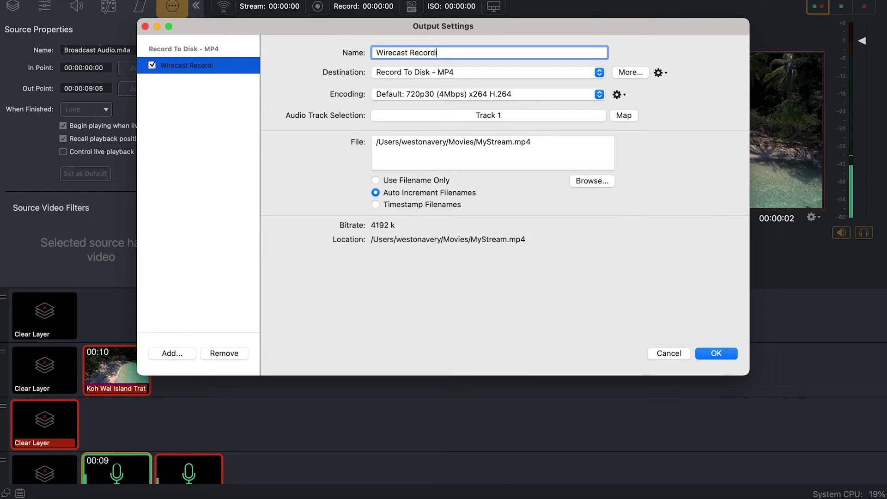
type("ng")
left_click(707, 357)
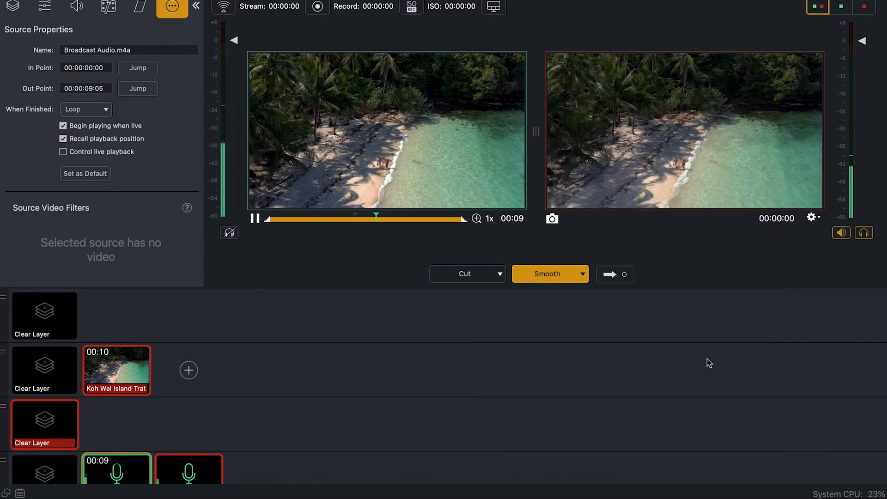
- Set replays to Main Layer 2, keep recording when a replay shot is deleted, and activate on broadcast
left_click(411, 7)
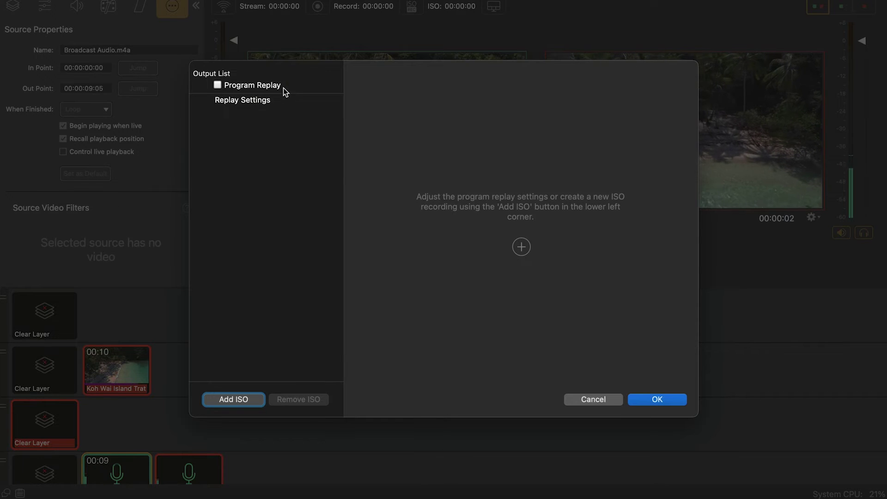
left_click(279, 99)
left_click(617, 177)
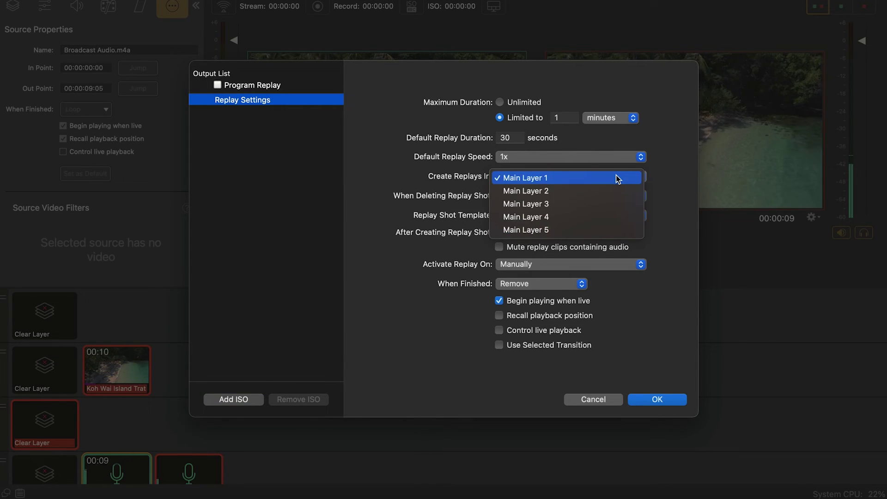
left_click(620, 192)
left_click(633, 212)
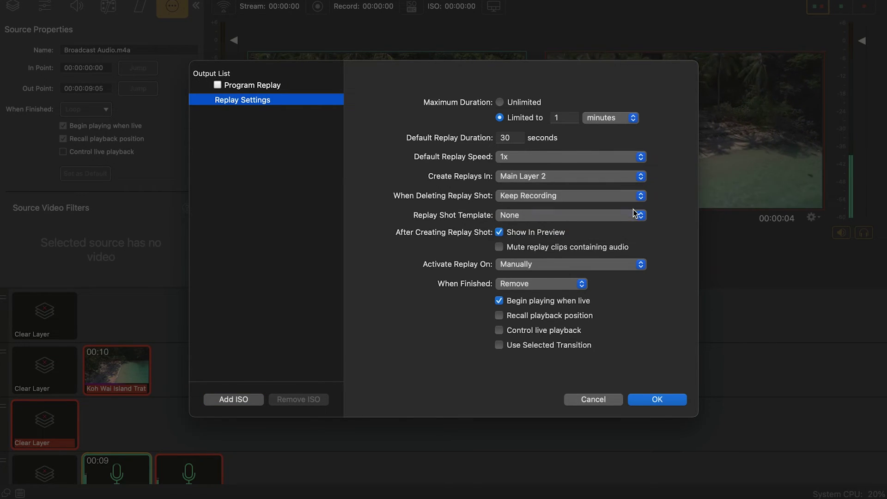
left_click(640, 265)
left_click(639, 292)
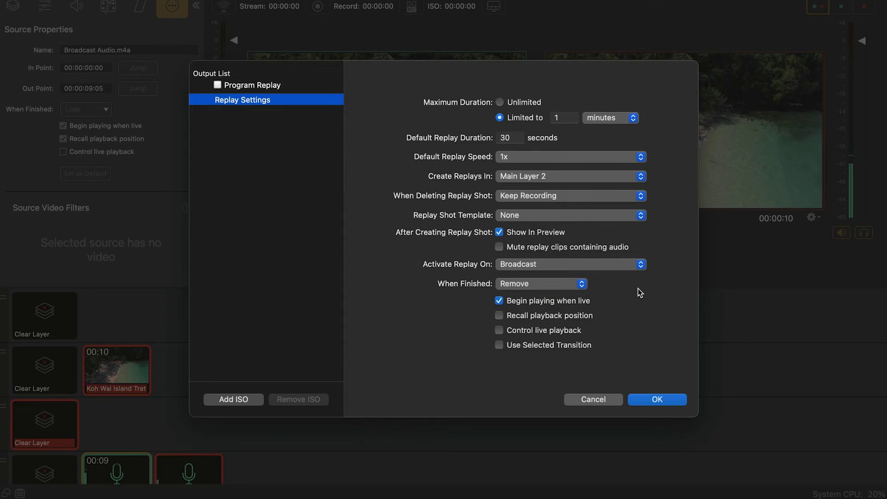
left_click(655, 400)
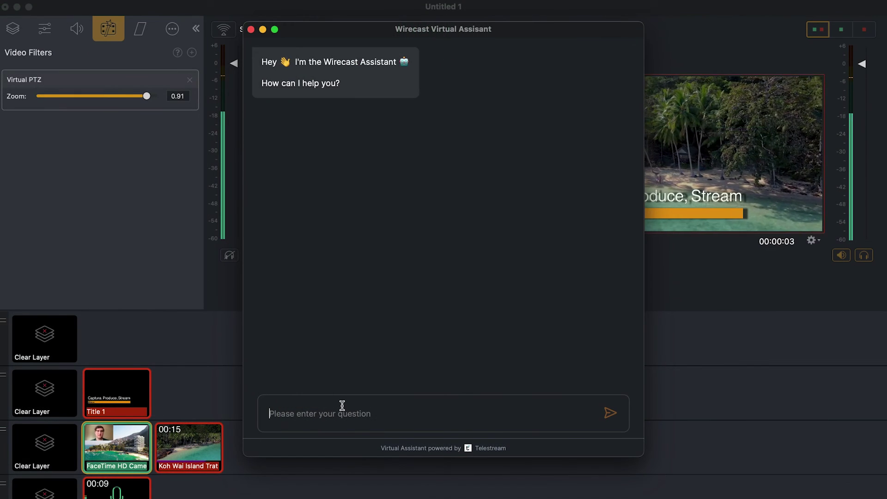
type("How can I stream to y")
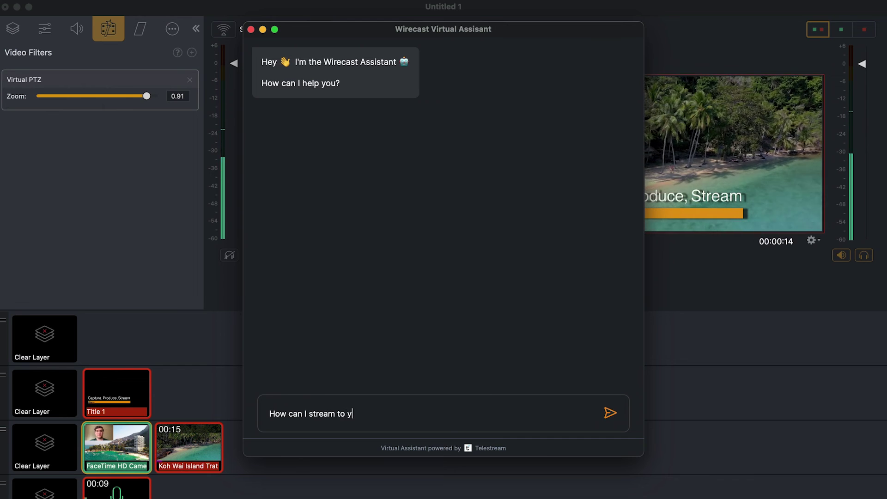
type("outube")
key("Return")
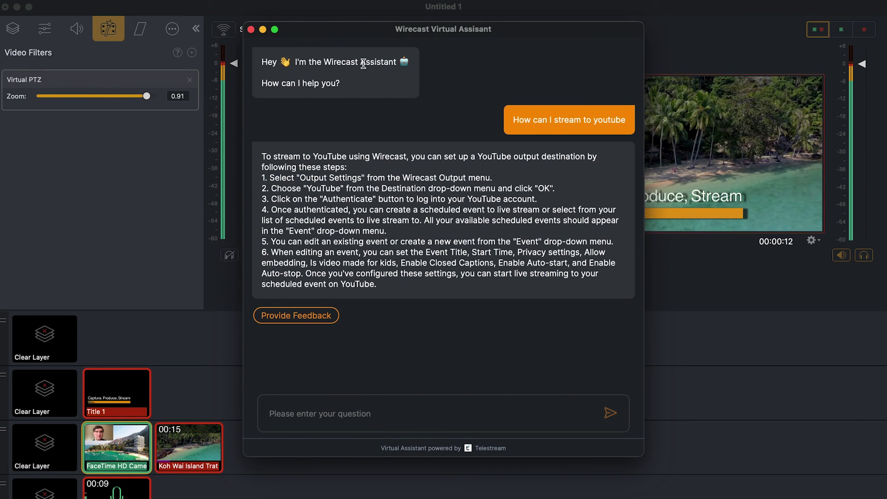
left_click(251, 30)
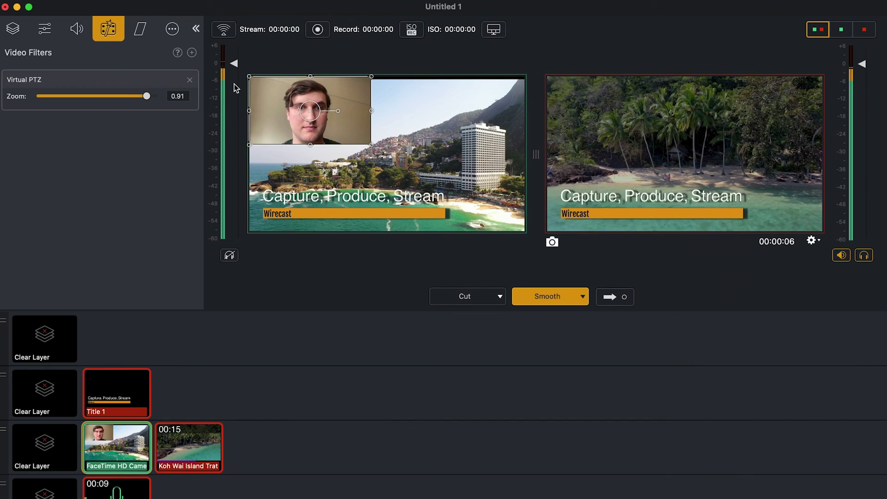